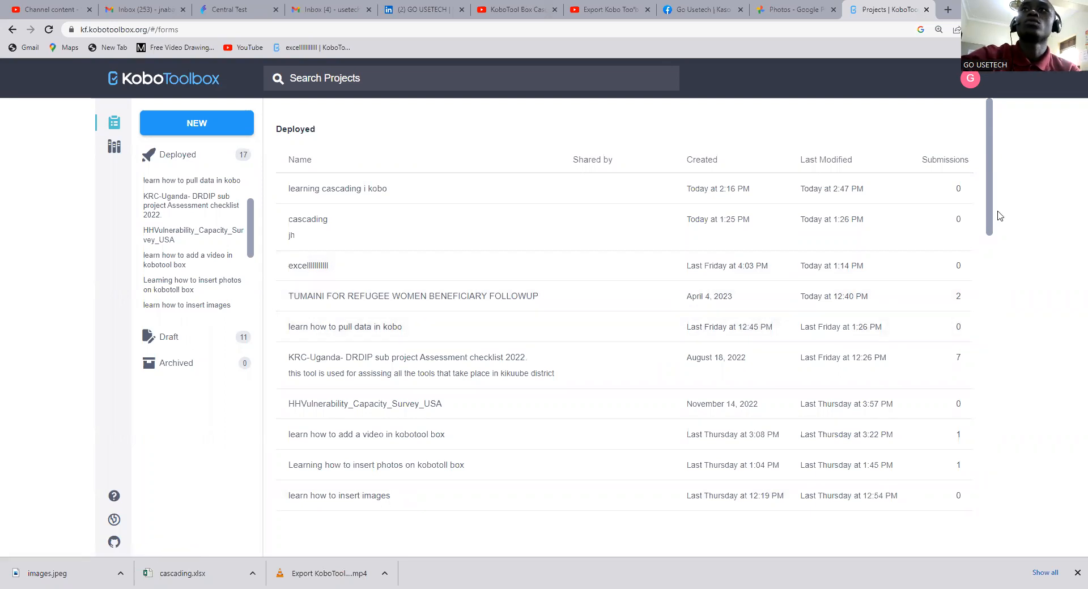
# Step: Open the deployed project "KRC-Uganda- DRDIP sub project Assessment checklist 2022."
pyautogui.moveTo(988, 224); pyautogui.dragTo(1000, 205)
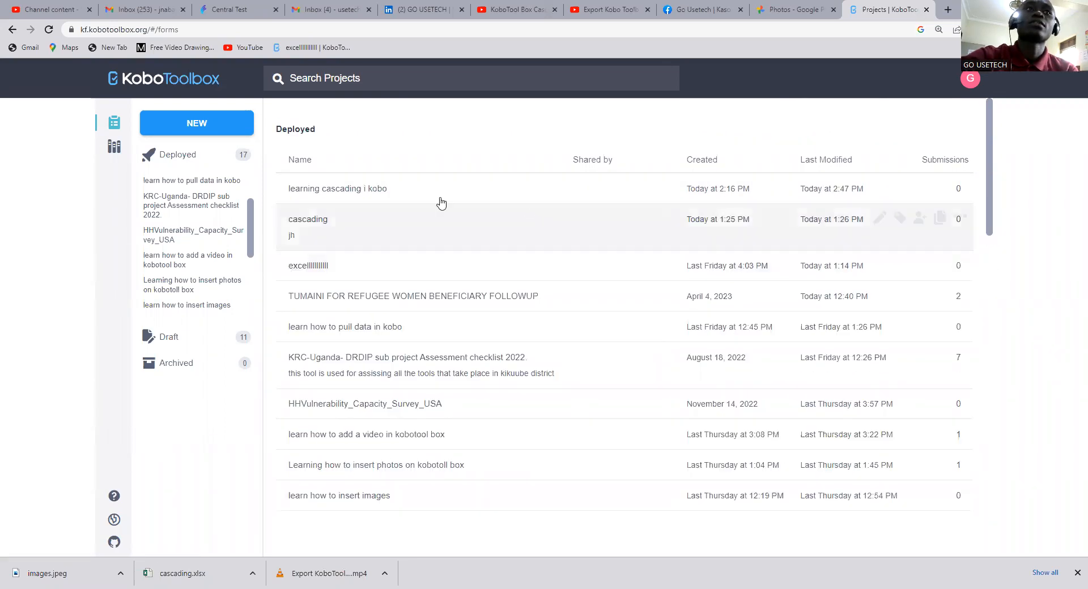
pyautogui.hotkey('ctrl', '+')
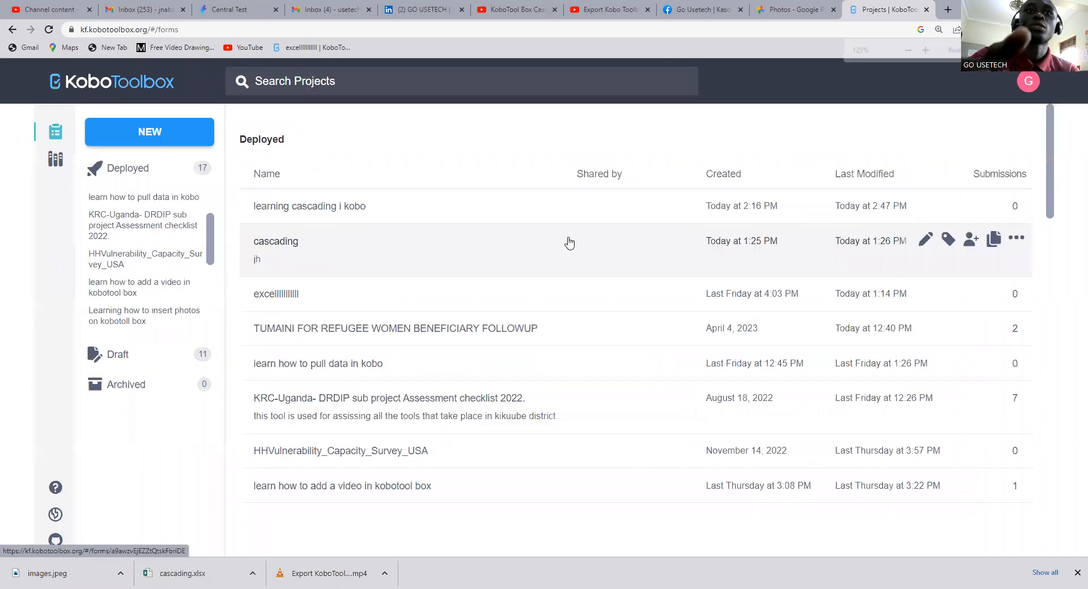
pyautogui.hotkey('ctrl', '+')
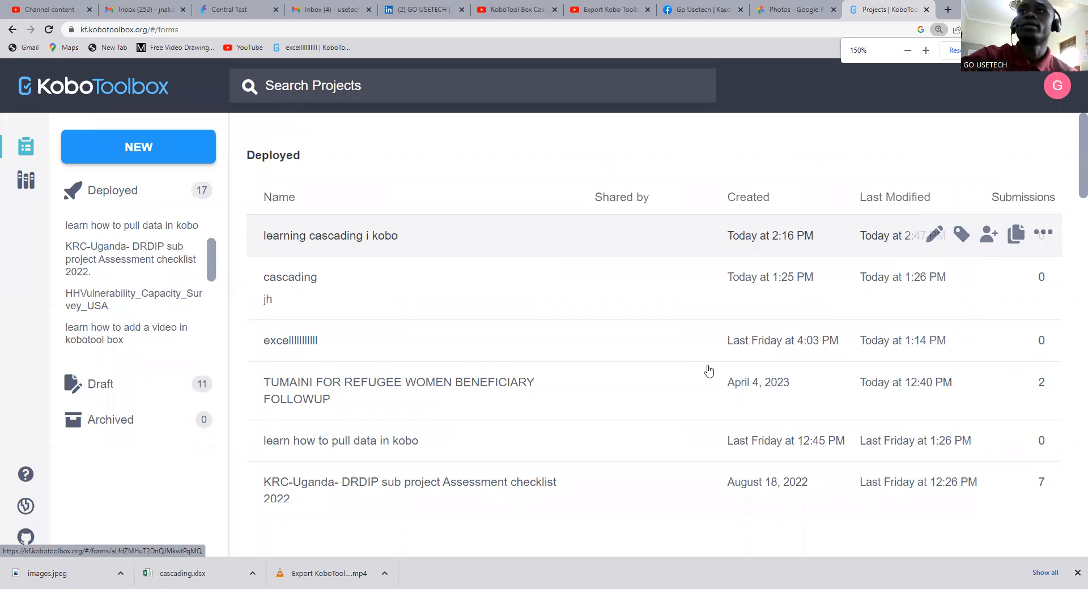
pyautogui.scroll(-3, 397, 298)
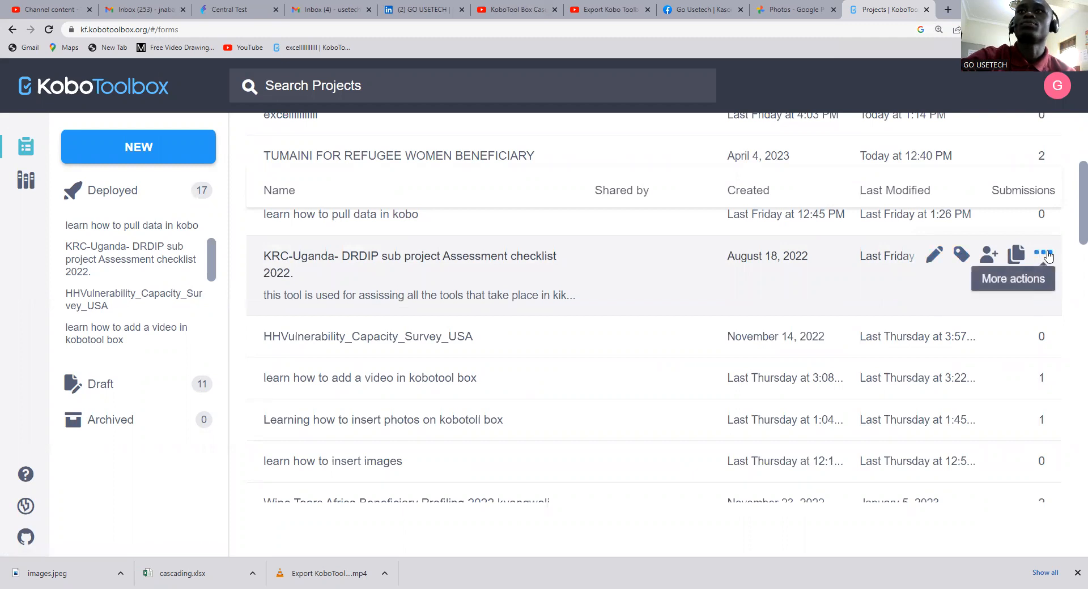
pyautogui.click(474, 284)
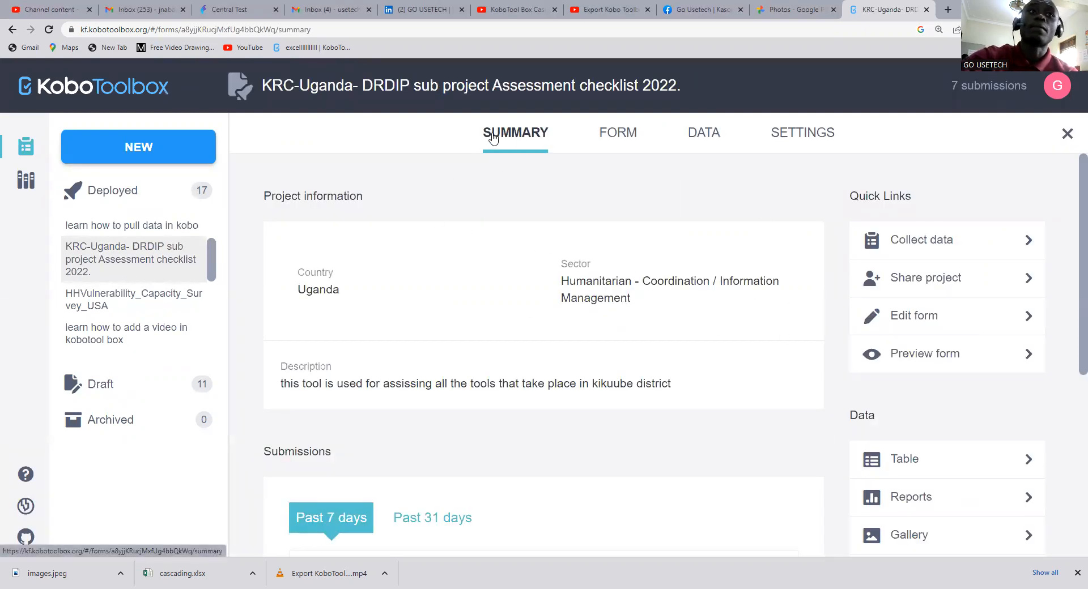
# Step: Look through the project's form version, general settings and submission data table
pyautogui.click(605, 136)
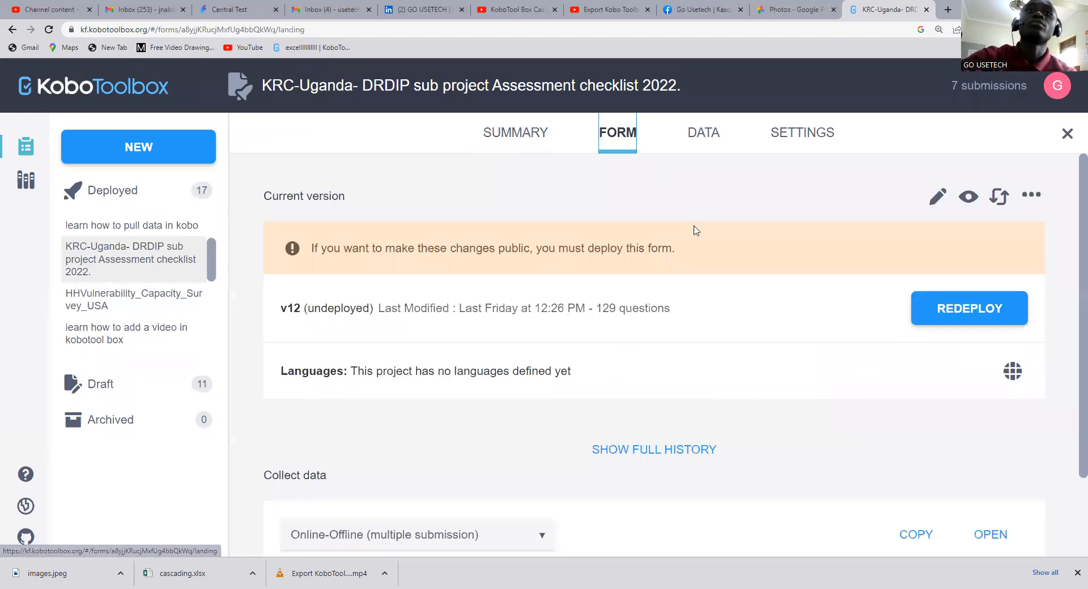
pyautogui.click(704, 135)
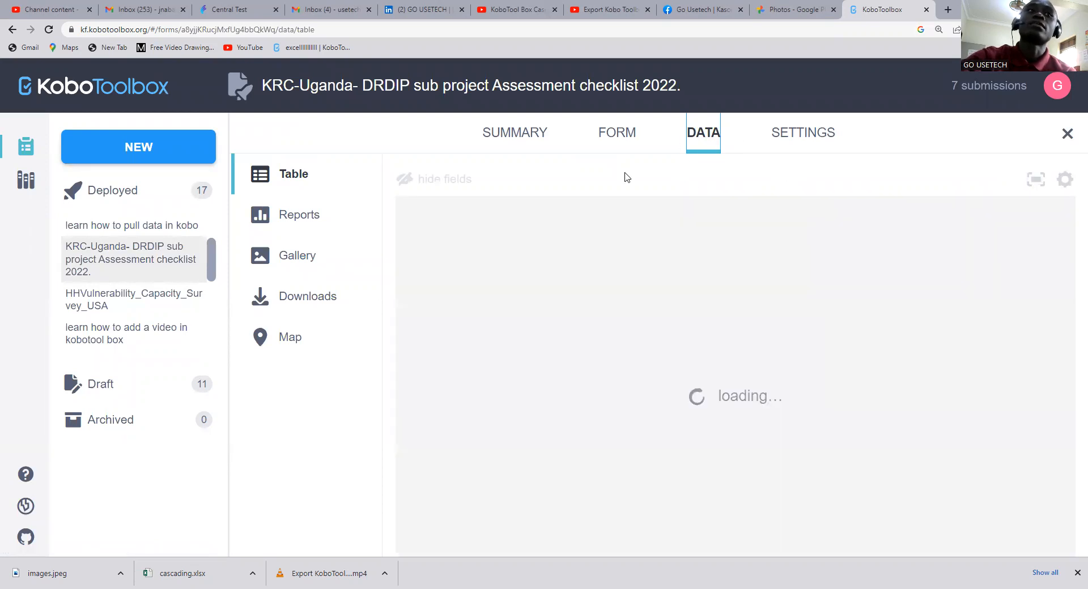
pyautogui.click(809, 136)
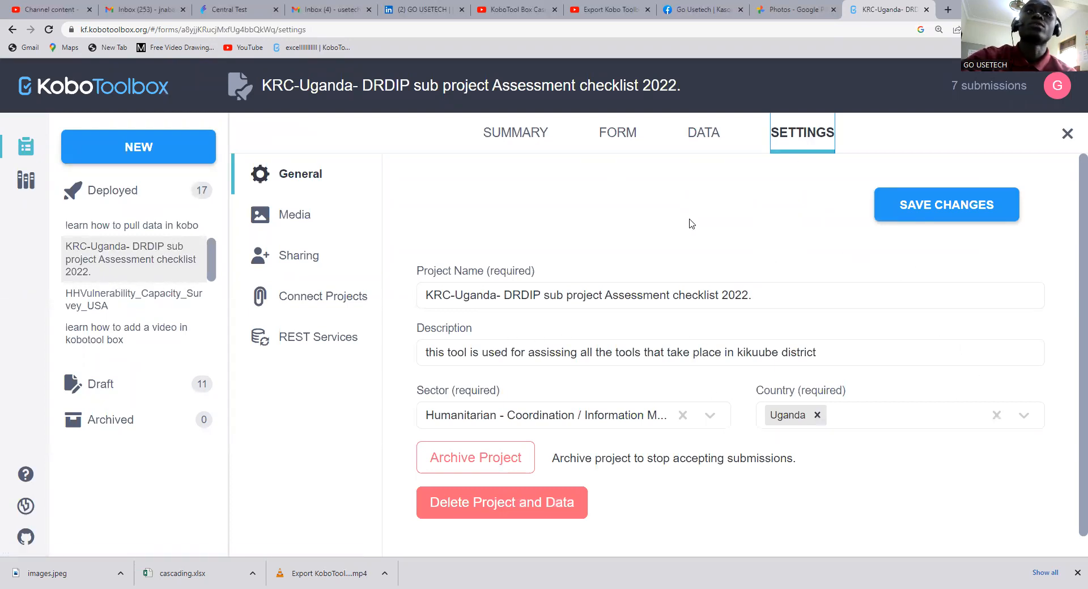
pyautogui.click(701, 129)
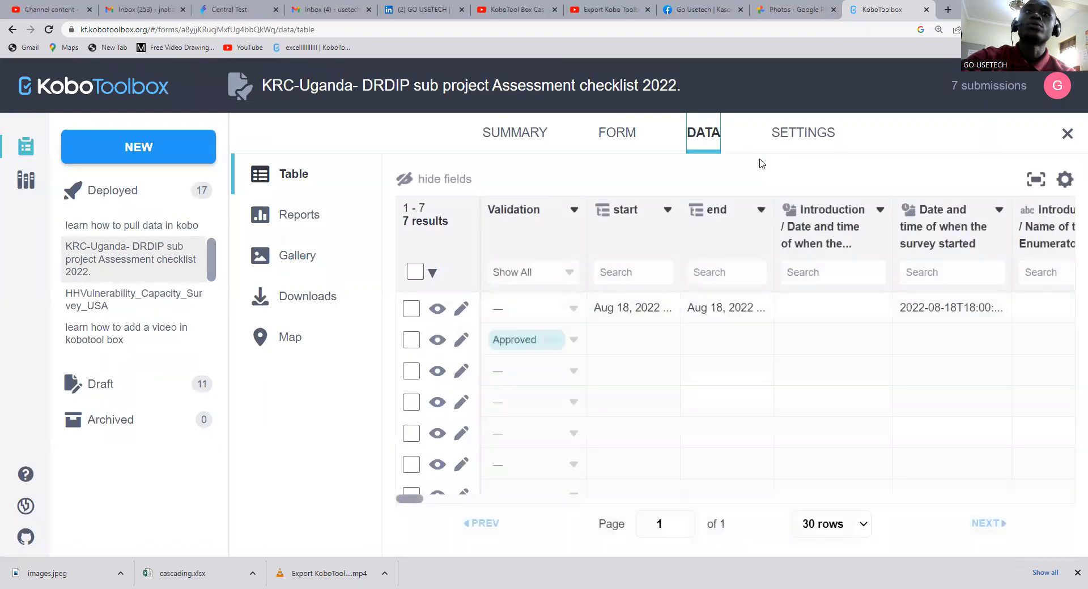
pyautogui.scroll(-1, 754, 343)
pyautogui.scroll(1, 753, 344)
pyautogui.scroll(-1, 754, 344)
pyautogui.scroll(1, 751, 343)
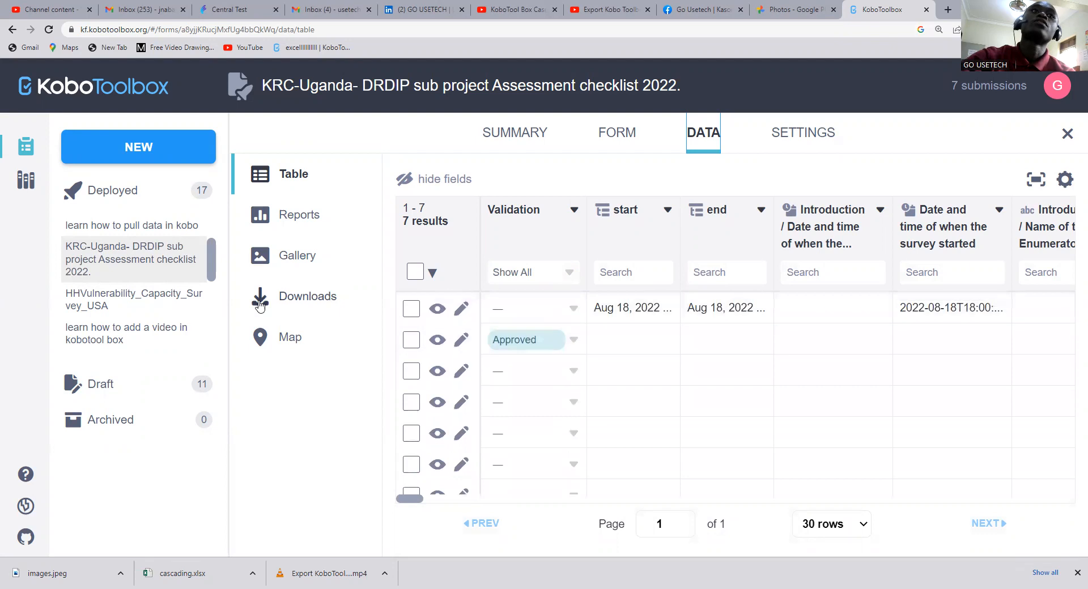
# Step: Open the project's data downloads and review the available export types, keeping XLS
pyautogui.click(315, 299)
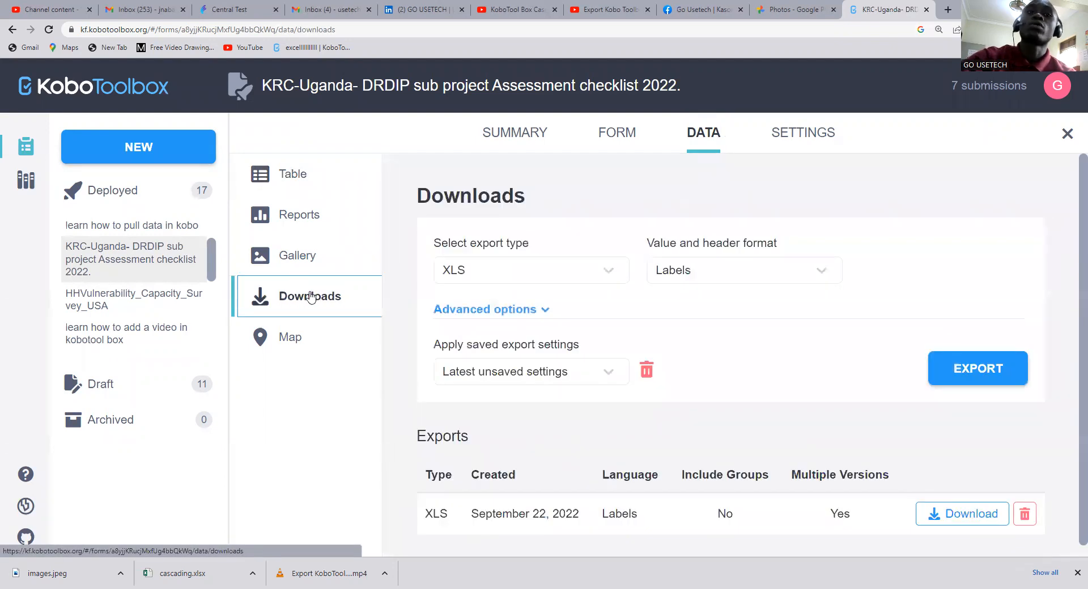
pyautogui.scroll(-1, 558, 367)
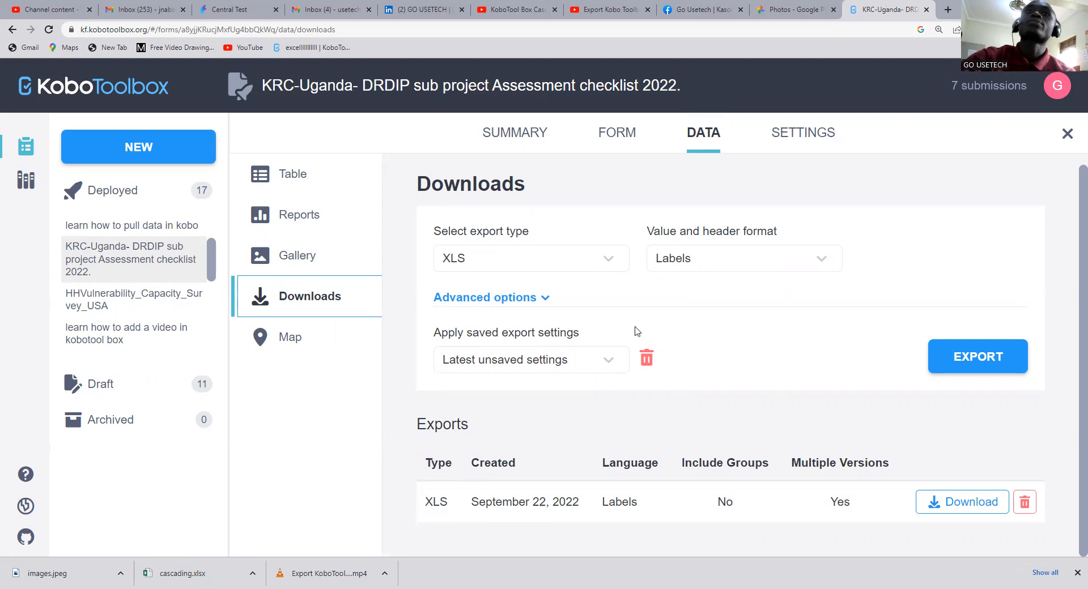
pyautogui.click(604, 259)
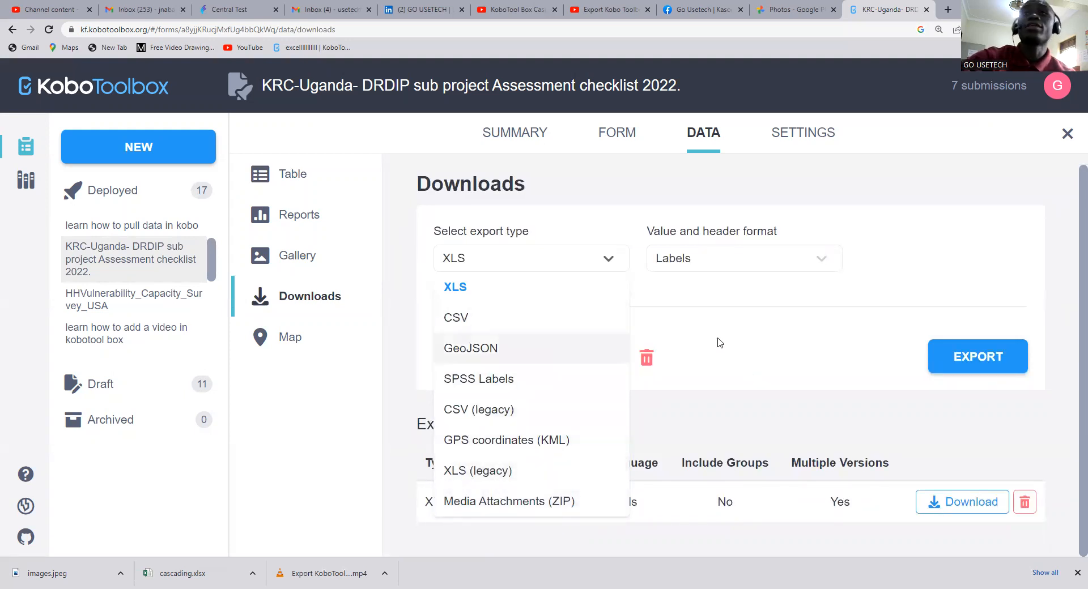
pyautogui.click(548, 267)
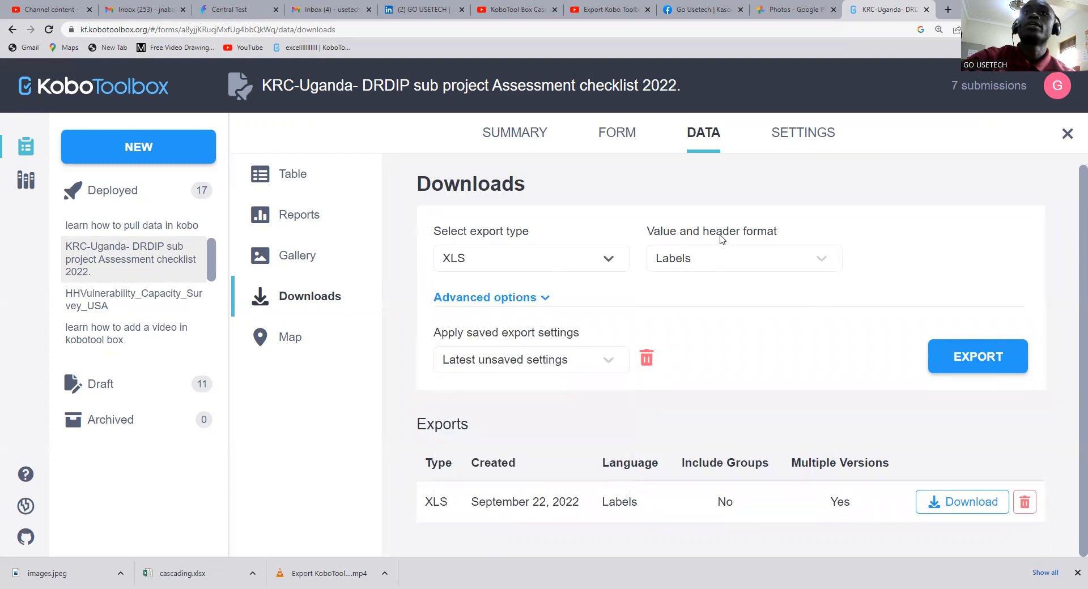
# Step: Set the value and header format to XML values and headers and create the XLS export
pyautogui.moveTo(645, 220); pyautogui.dragTo(782, 280)
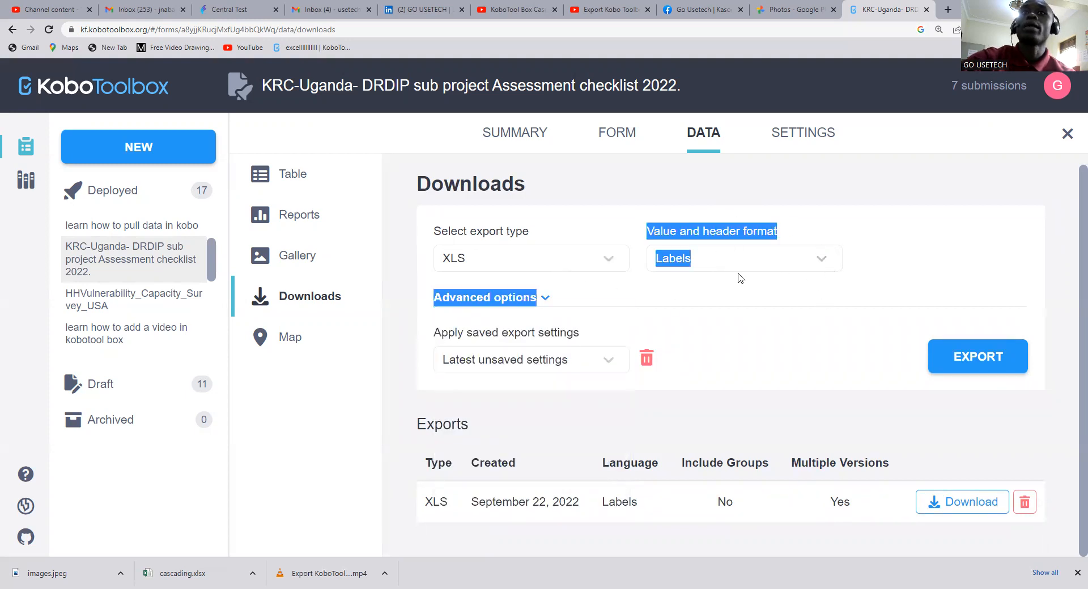
pyautogui.click(804, 264)
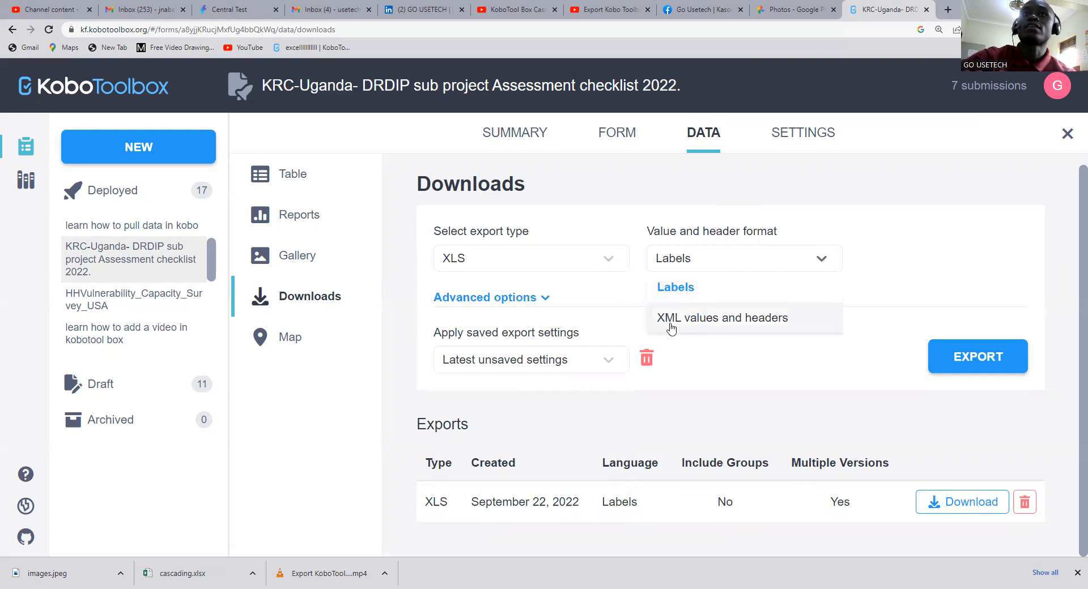
pyautogui.click(718, 323)
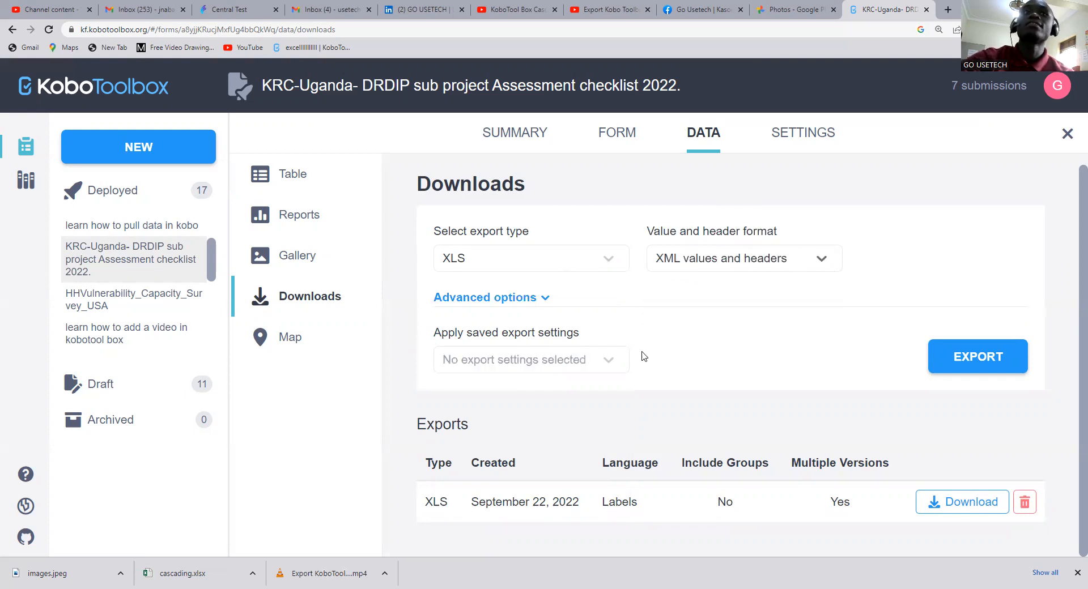
pyautogui.click(994, 362)
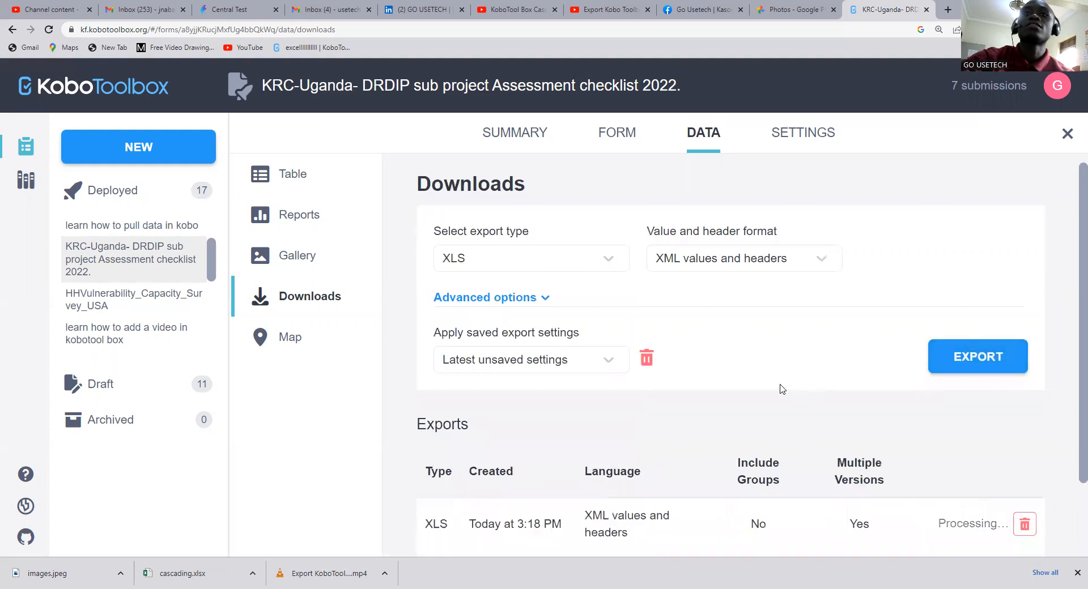
# Step: Download the new XLS export with XML values and headers and save it to the Desktop as "my form"
pyautogui.scroll(-2, 610, 490)
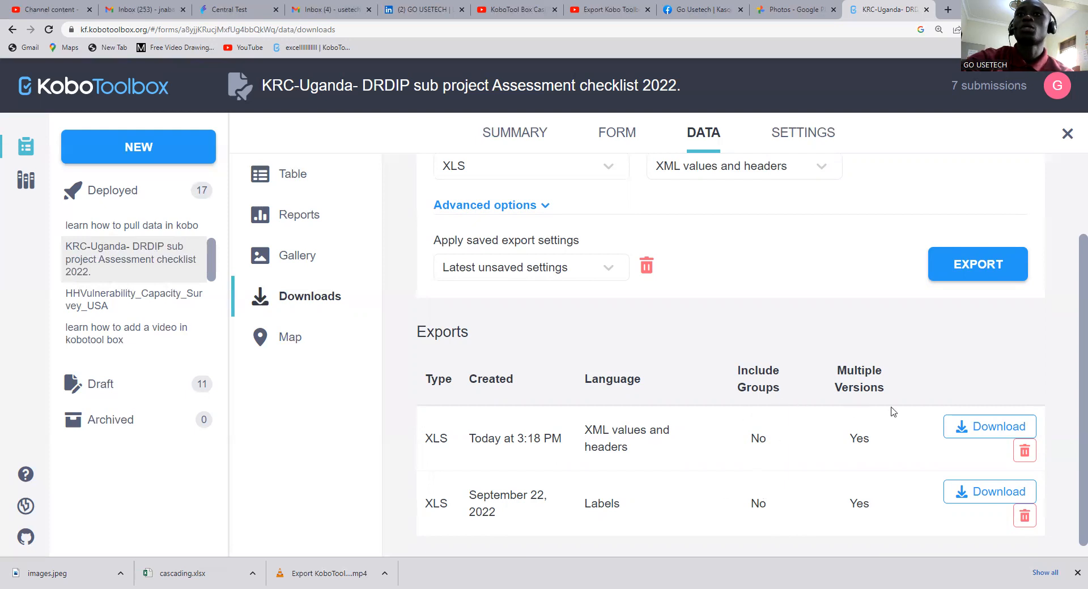
pyautogui.click(997, 430)
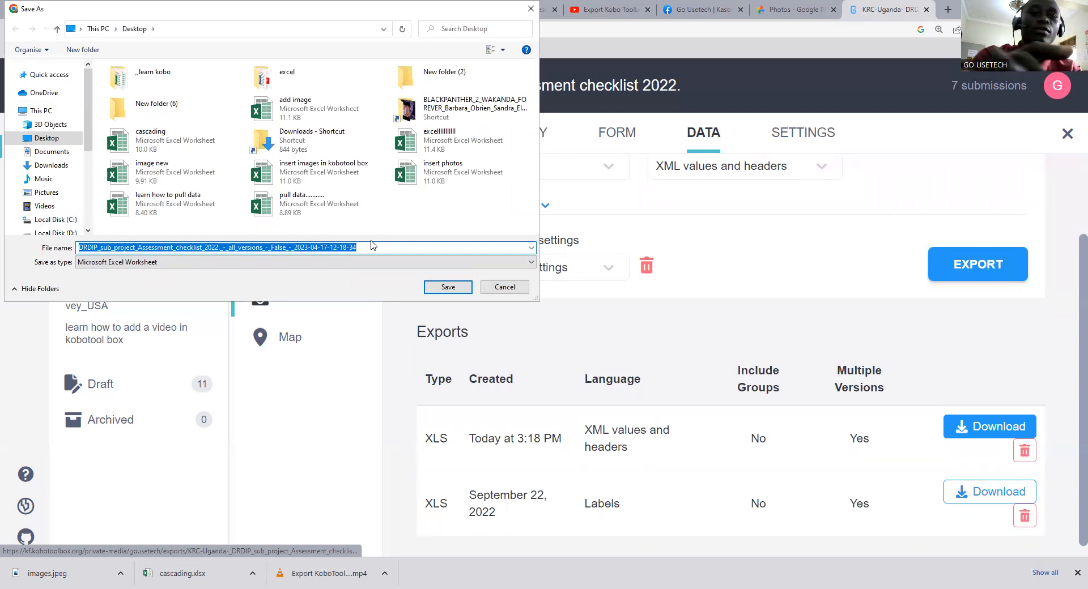
pyautogui.write('my foe')
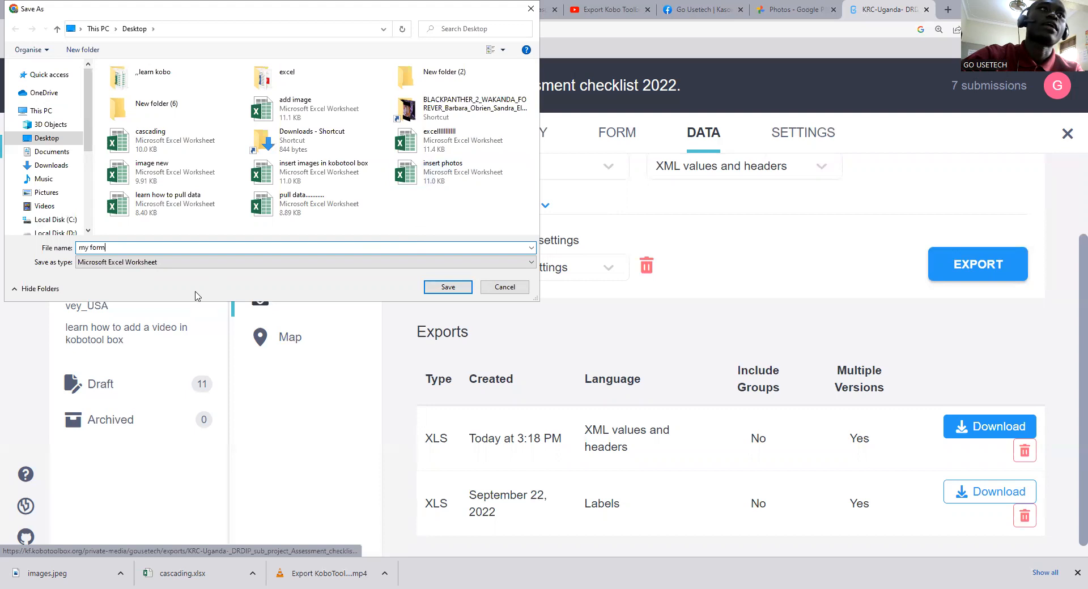
pyautogui.click(43, 93)
pyautogui.click(55, 113)
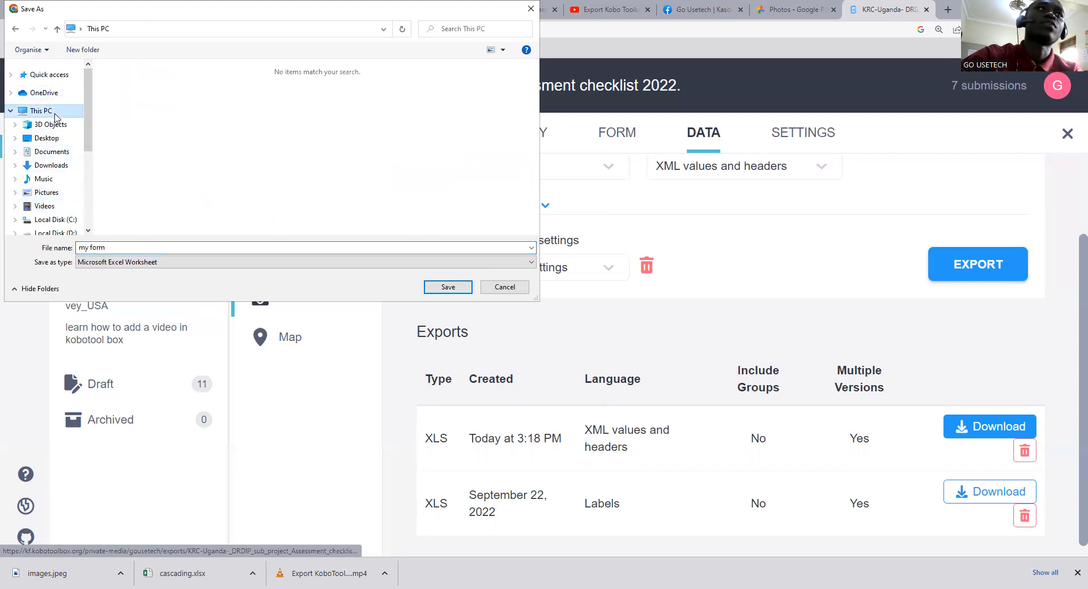
pyautogui.click(55, 124)
pyautogui.click(59, 140)
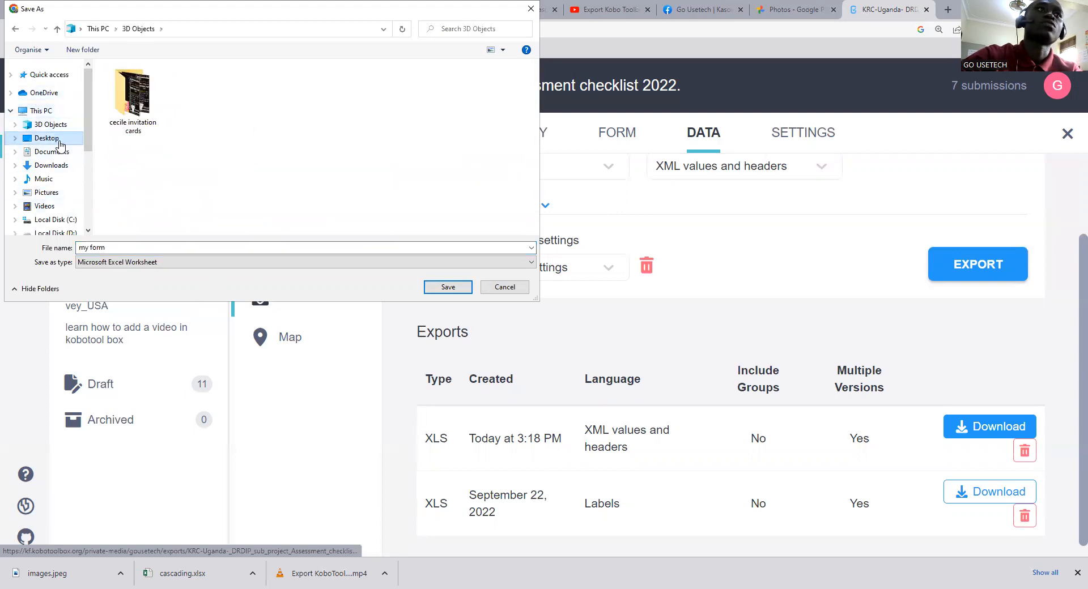
pyautogui.click(60, 153)
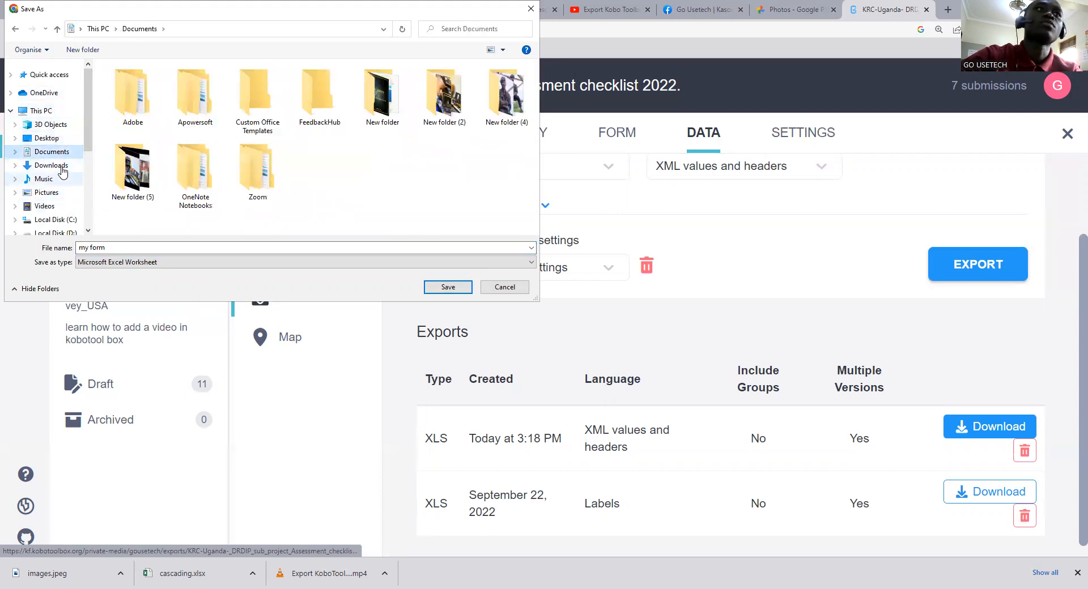
pyautogui.click(57, 139)
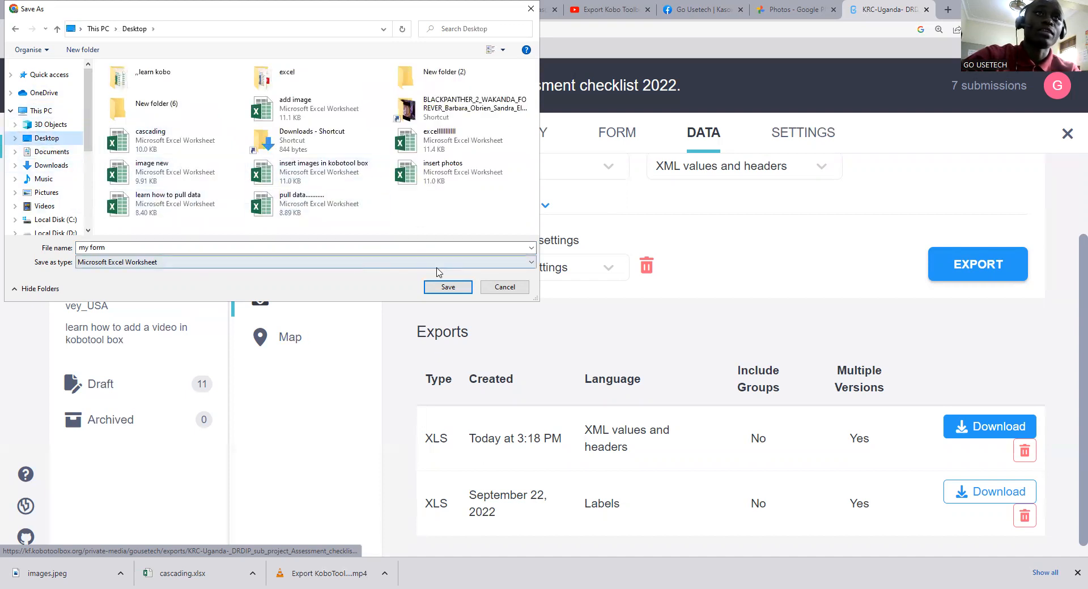
pyautogui.click(449, 287)
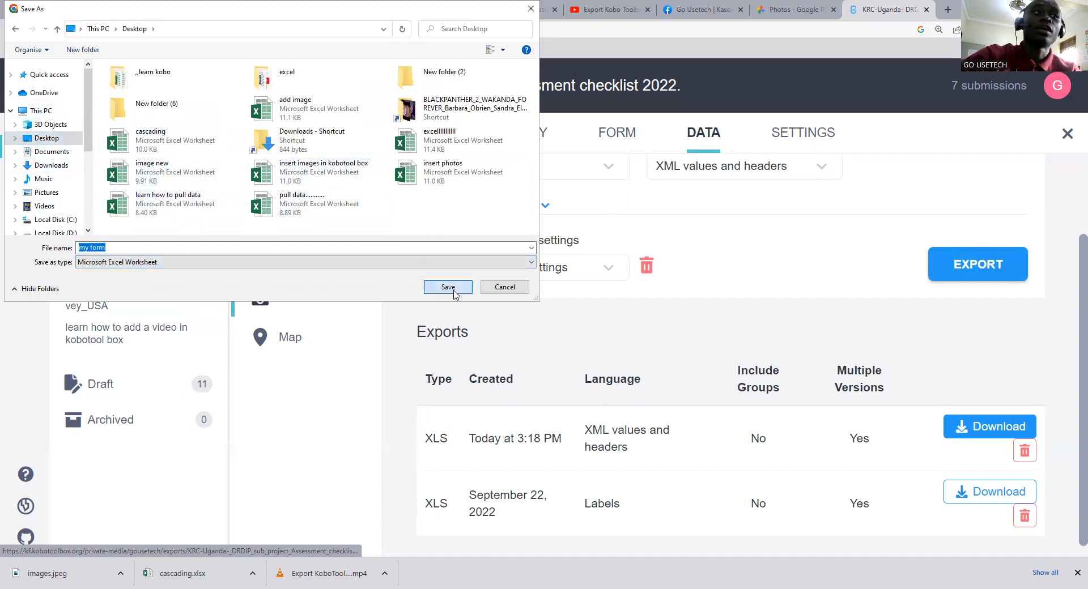
pyautogui.click(454, 291)
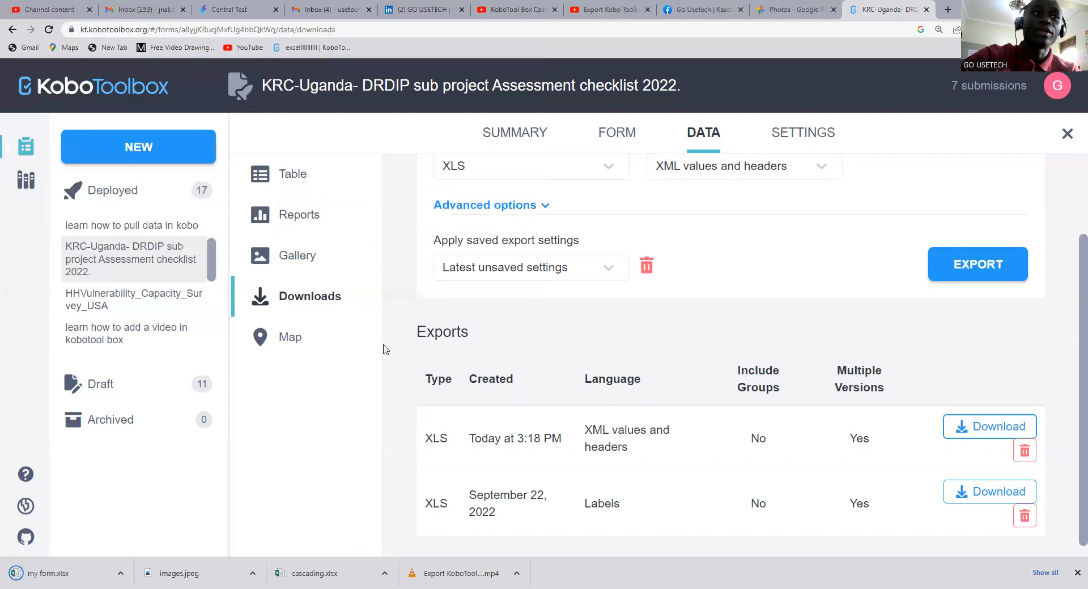
# Step: Open the downloaded my form.xlsx in Excel and examine its column headers and submission rows across the sheet
pyautogui.click(121, 574)
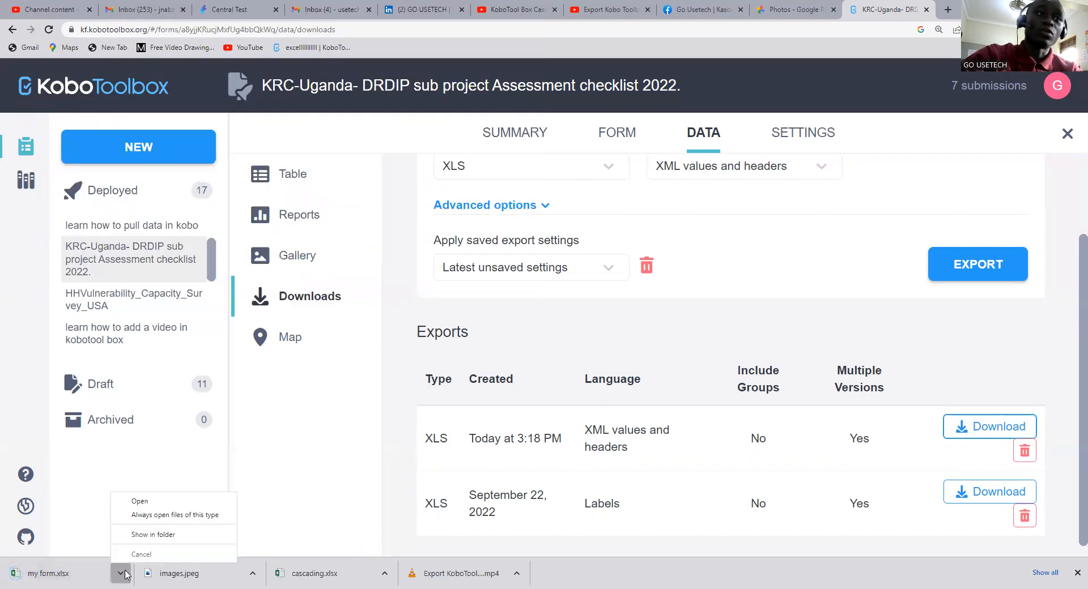
pyautogui.click(140, 502)
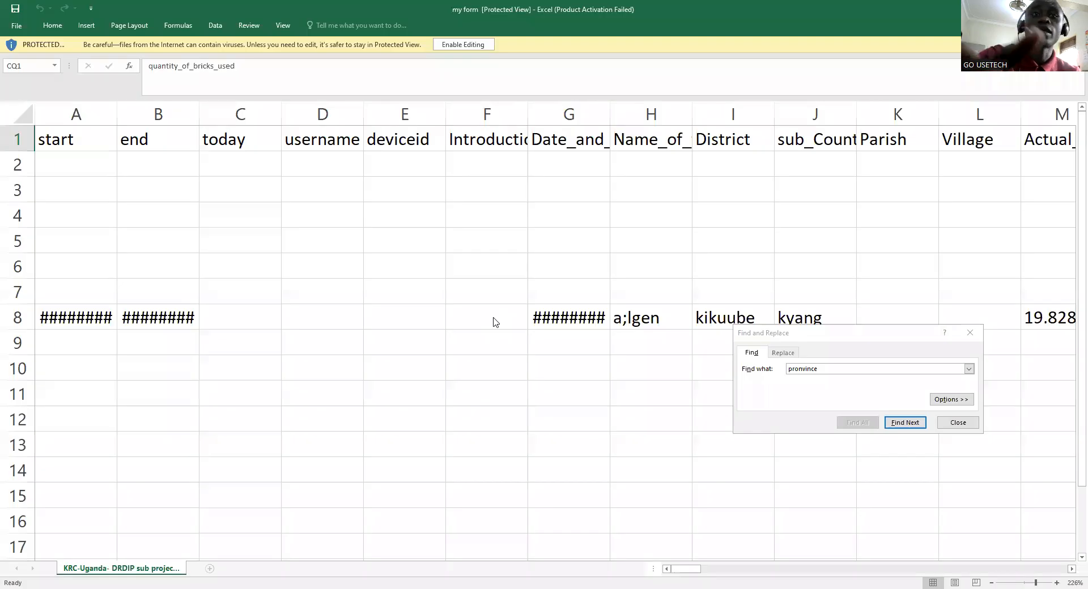
pyautogui.moveTo(1036, 583); pyautogui.dragTo(1022, 578)
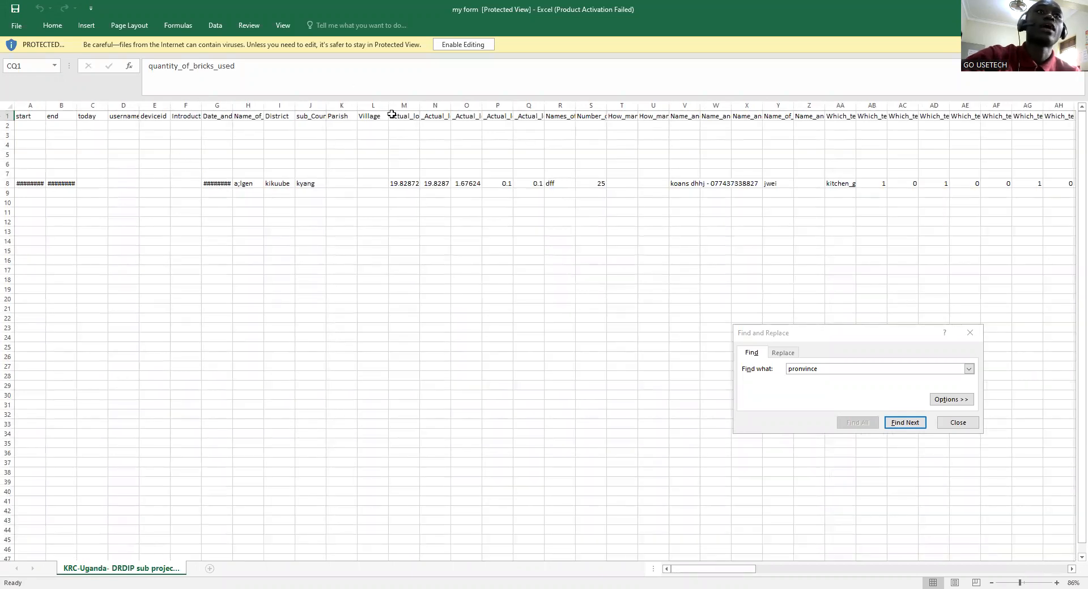
pyautogui.moveTo(68, 134); pyautogui.dragTo(1074, 136)
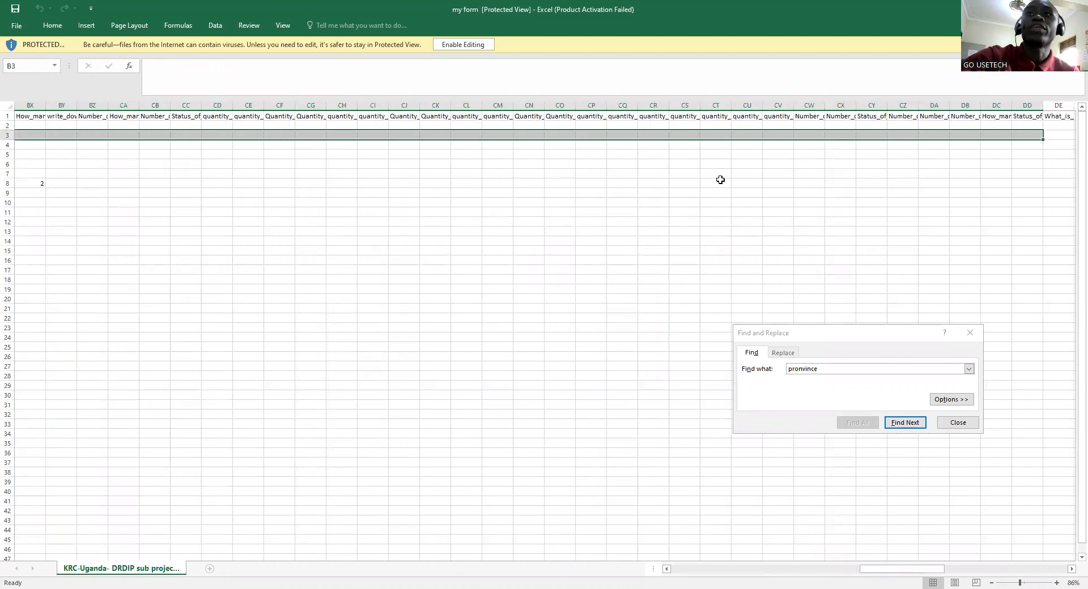
# Step: Switch back to KoboToolbox and review the project's general settings and its summary with submissions and form details
pyautogui.click(670, 505)
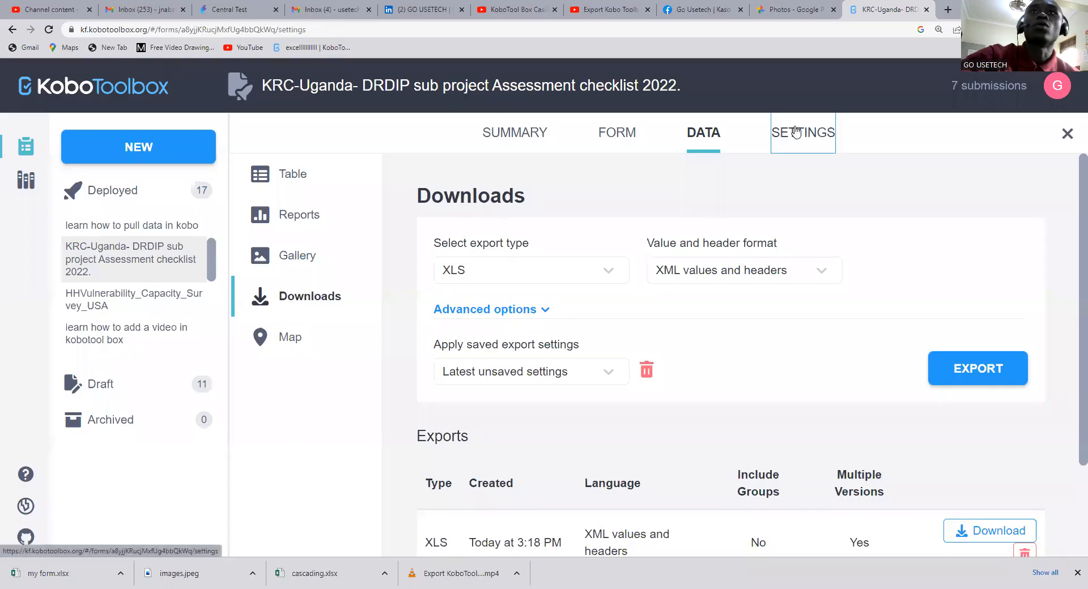
pyautogui.click(795, 133)
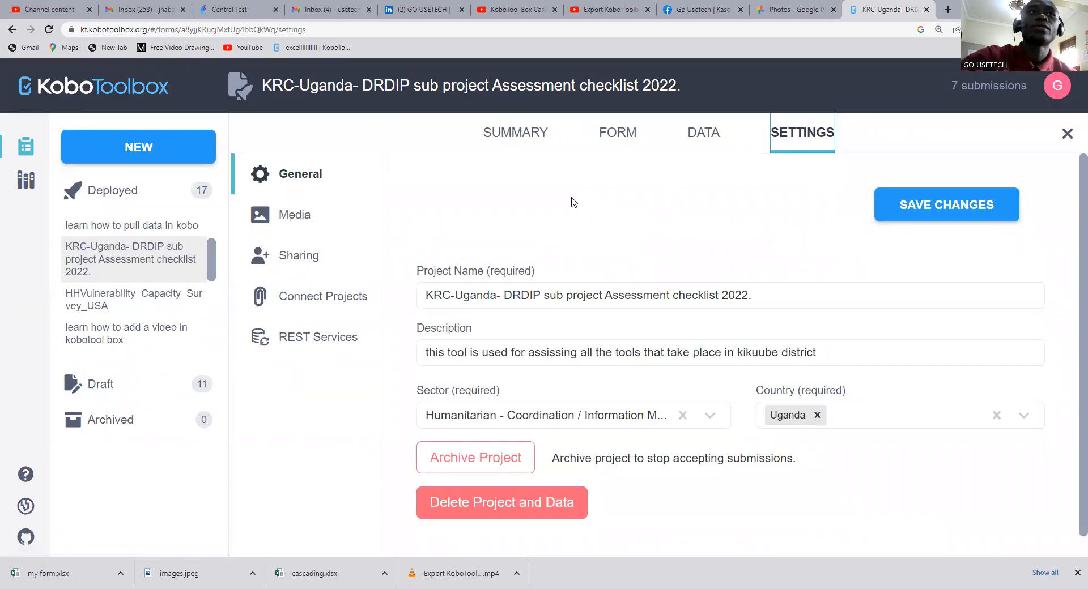
pyautogui.click(501, 139)
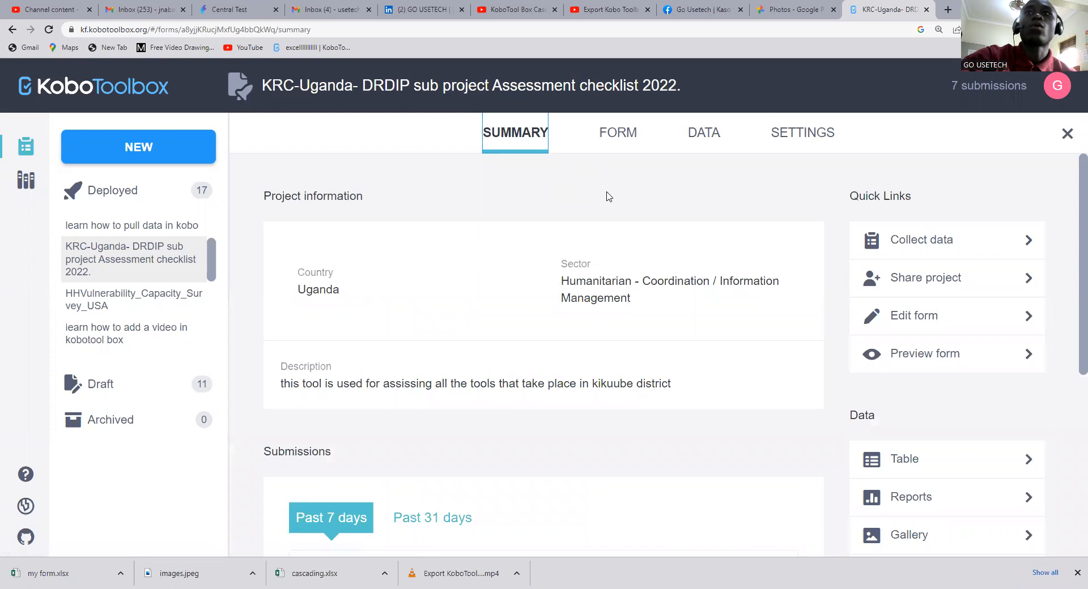
pyautogui.scroll(-5, 609, 201)
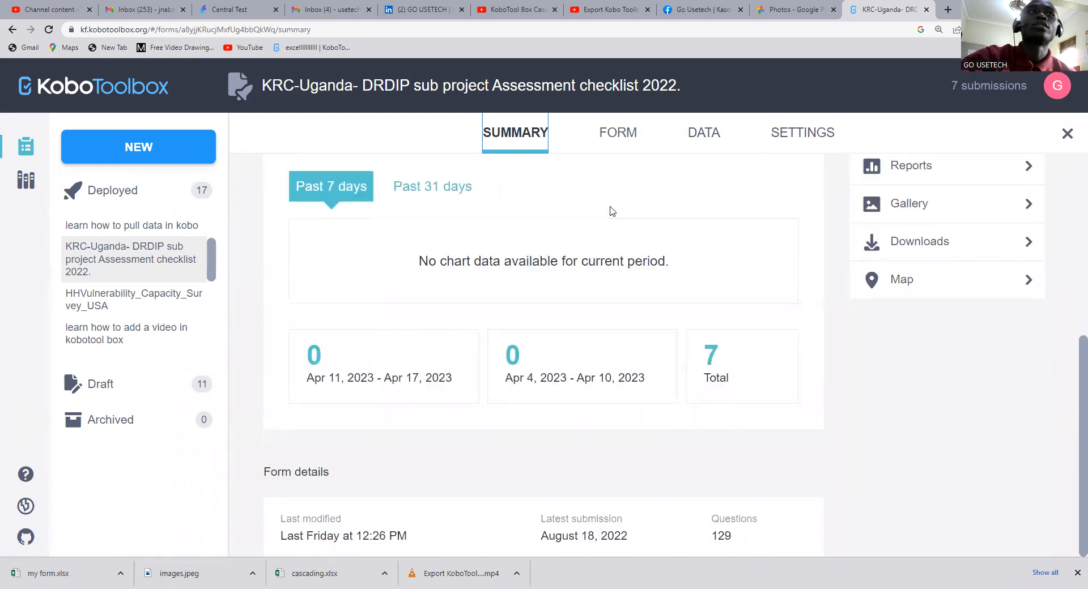
# Step: Review the KRC-Uganda DRDIP project's form page, including its current version, data collection section and additional form actions
pyautogui.click(126, 254)
pyautogui.click(622, 132)
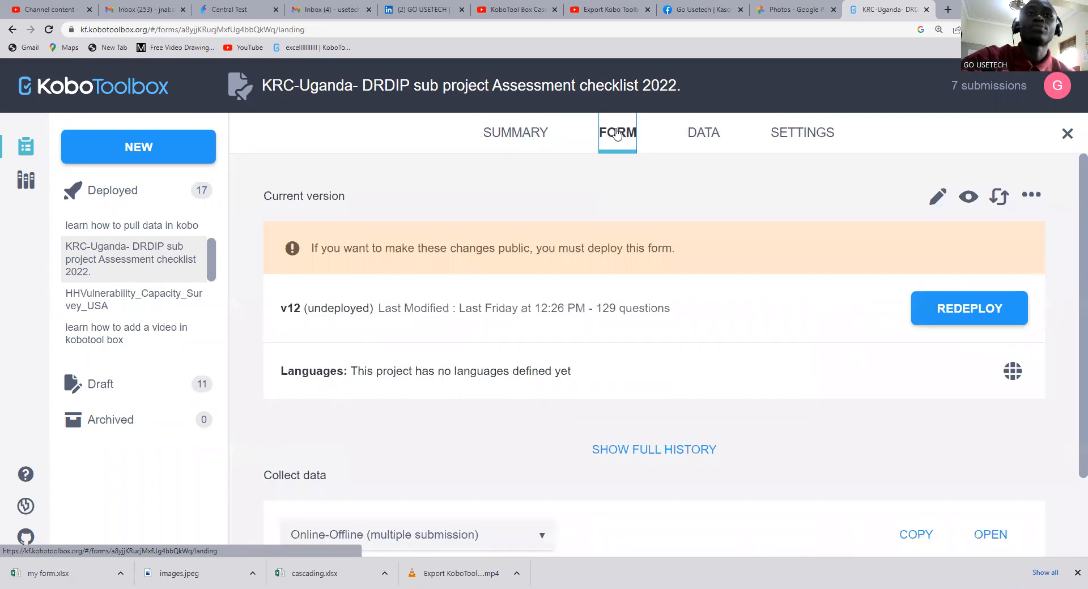
pyautogui.scroll(-1, 608, 232)
pyautogui.scroll(2, 608, 231)
pyautogui.scroll(-2, 608, 231)
pyautogui.scroll(2, 608, 231)
pyautogui.click(1028, 195)
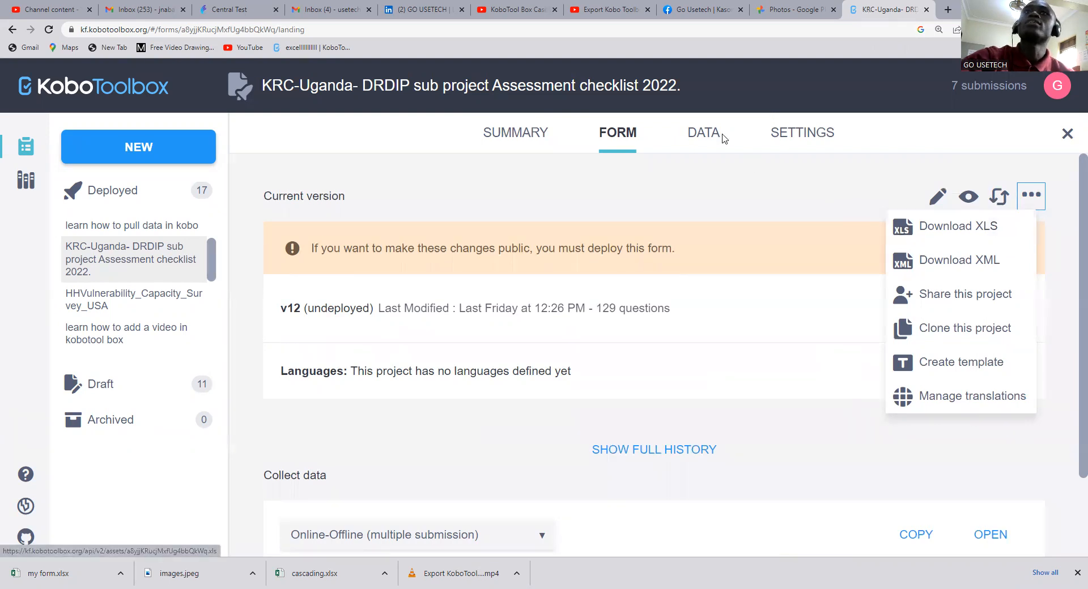
# Step: Check the project's submissions data and the form's XLS download option, and return to the submissions data table
pyautogui.click(707, 132)
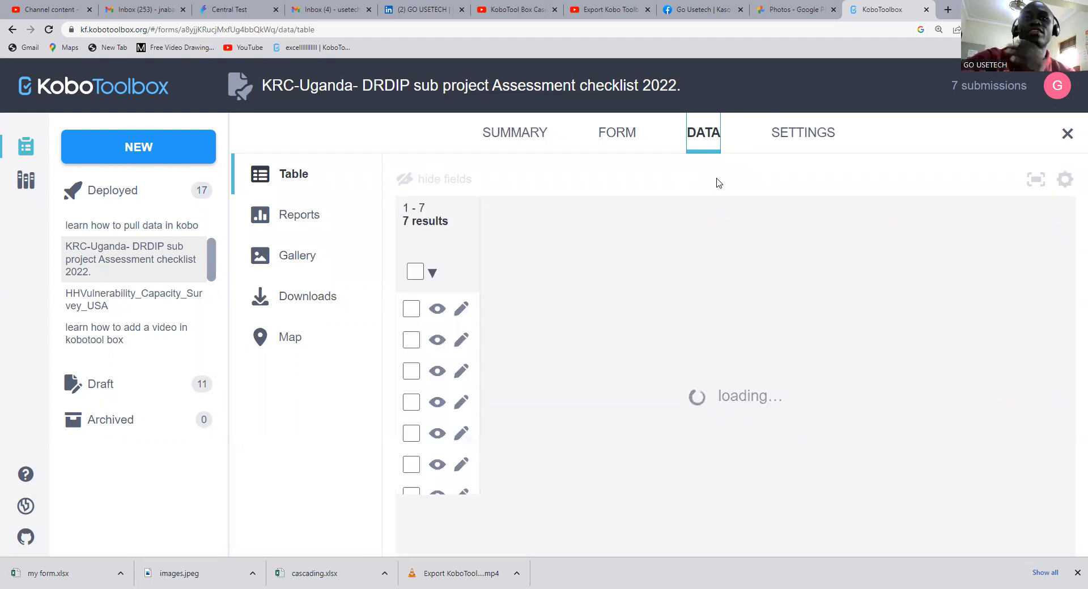
pyautogui.click(624, 135)
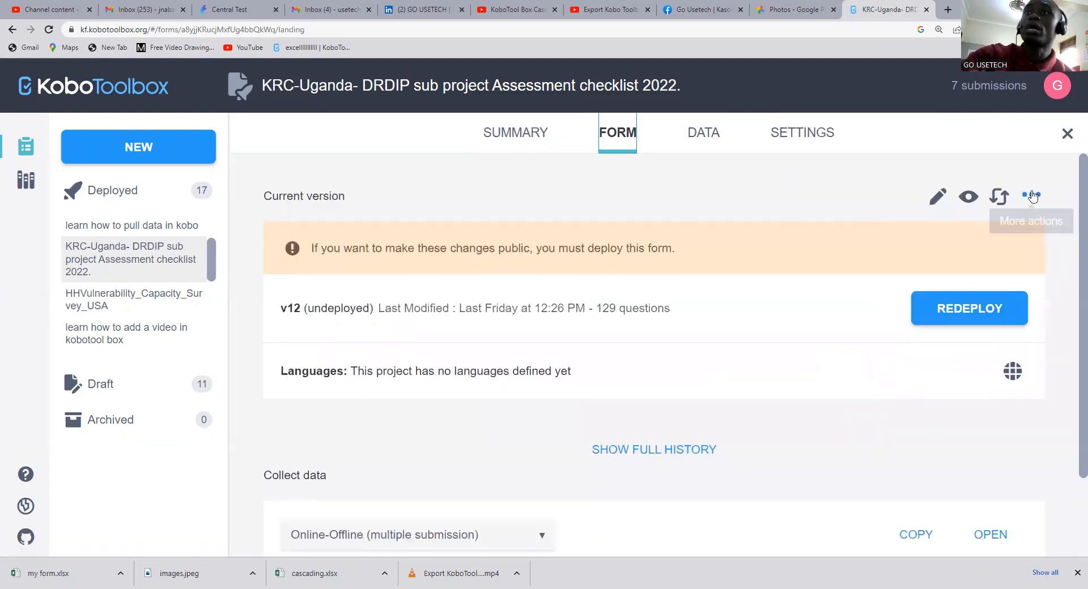
pyautogui.click(1032, 195)
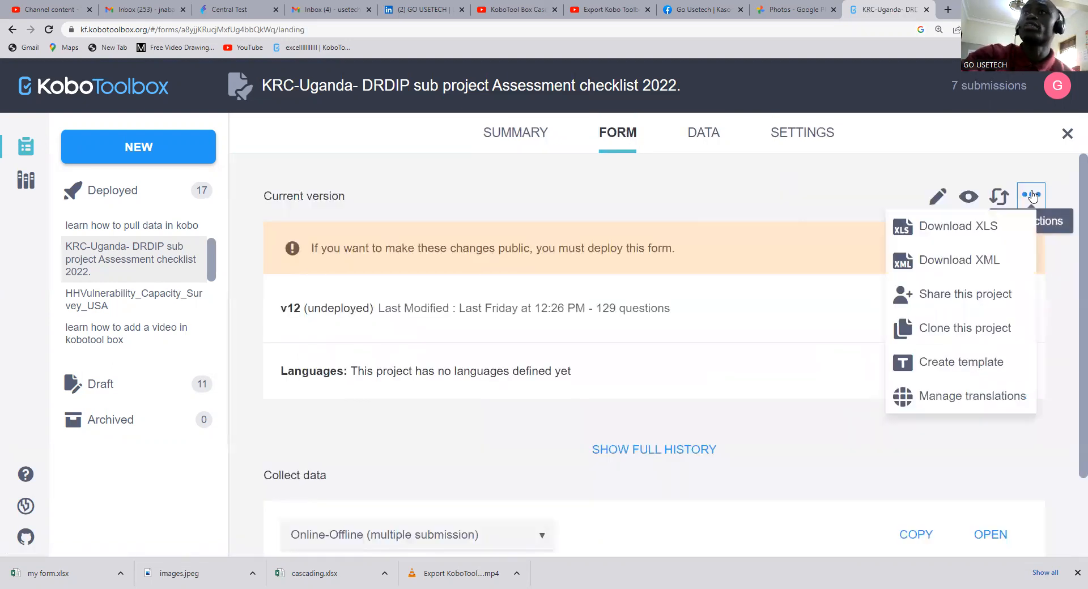
pyautogui.click(945, 229)
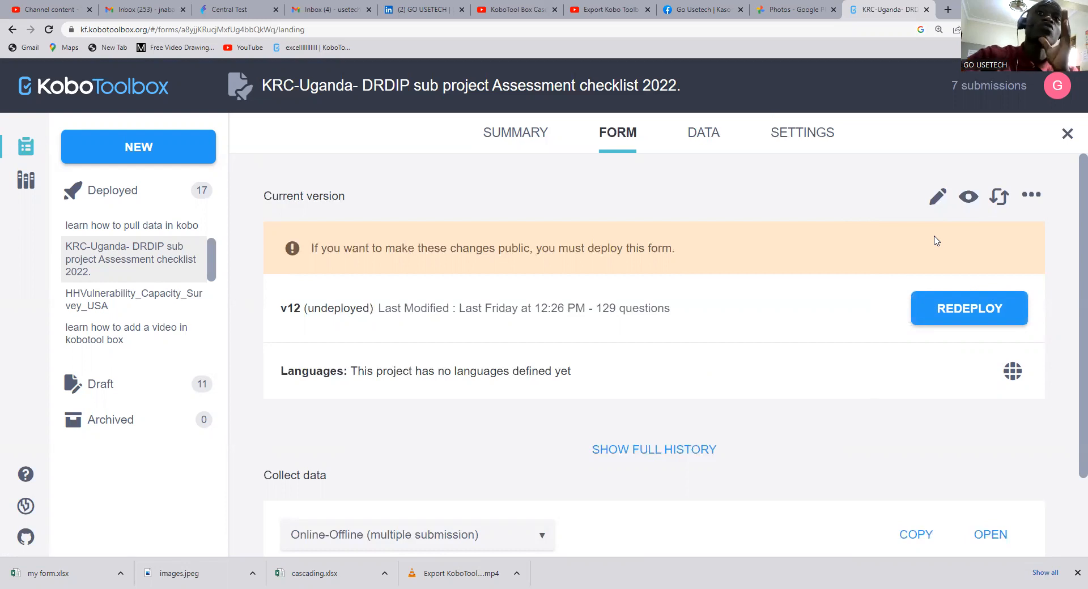
pyautogui.click(704, 135)
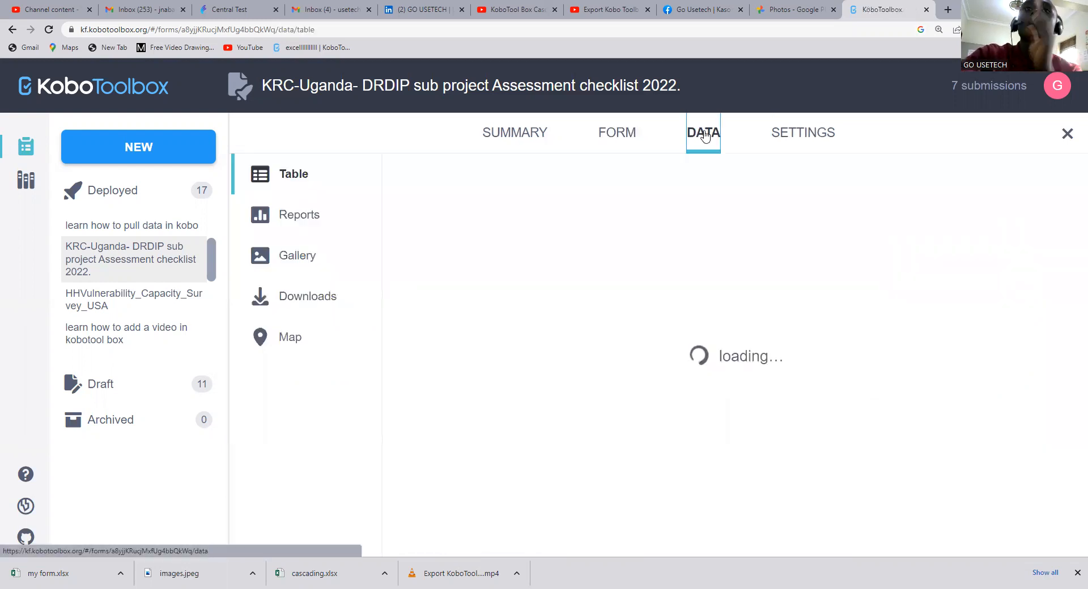